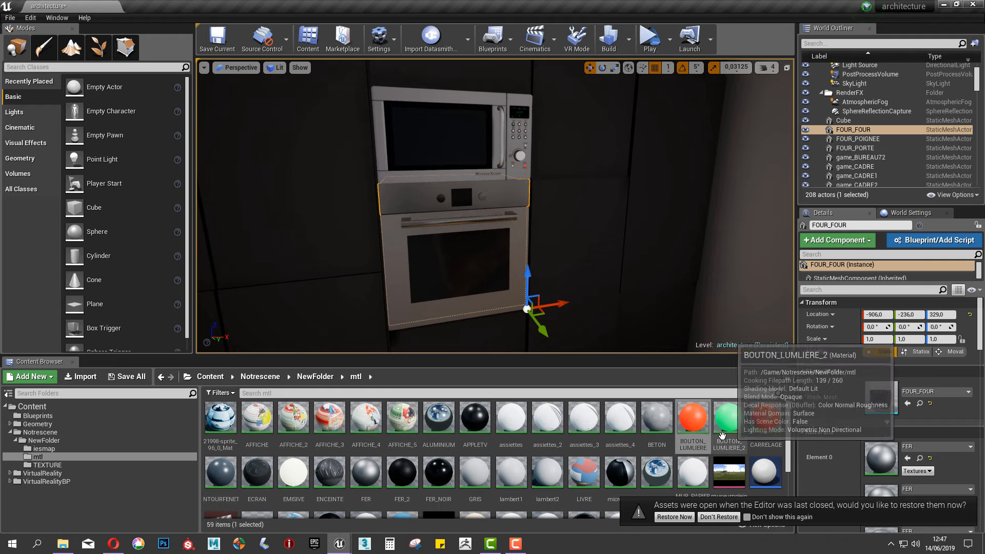
- Open the BOUTON_LUMLIERE material from the mtl folder for editing
scroll(707, 420, down, 3)
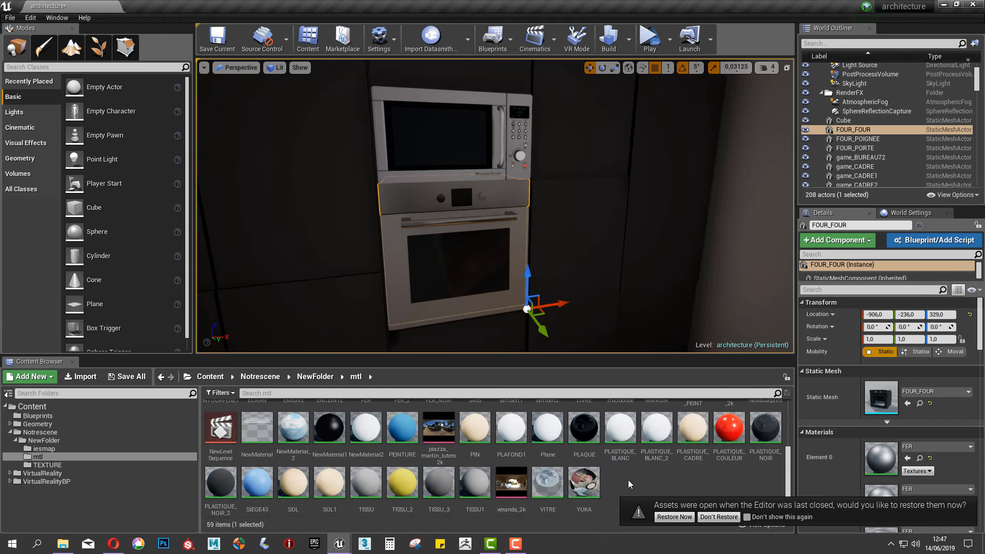
right_click(629, 482)
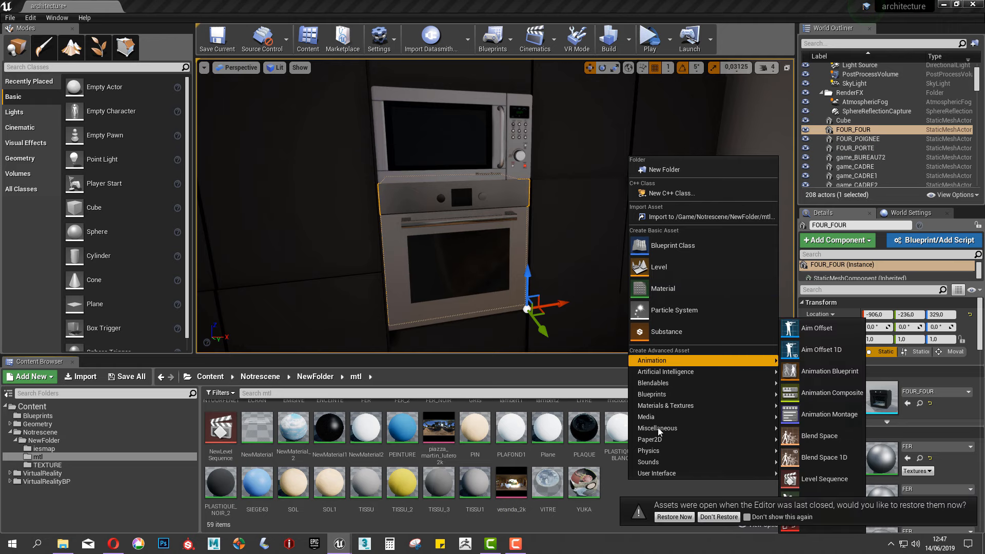
click(676, 444)
scroll(676, 444, up, 3)
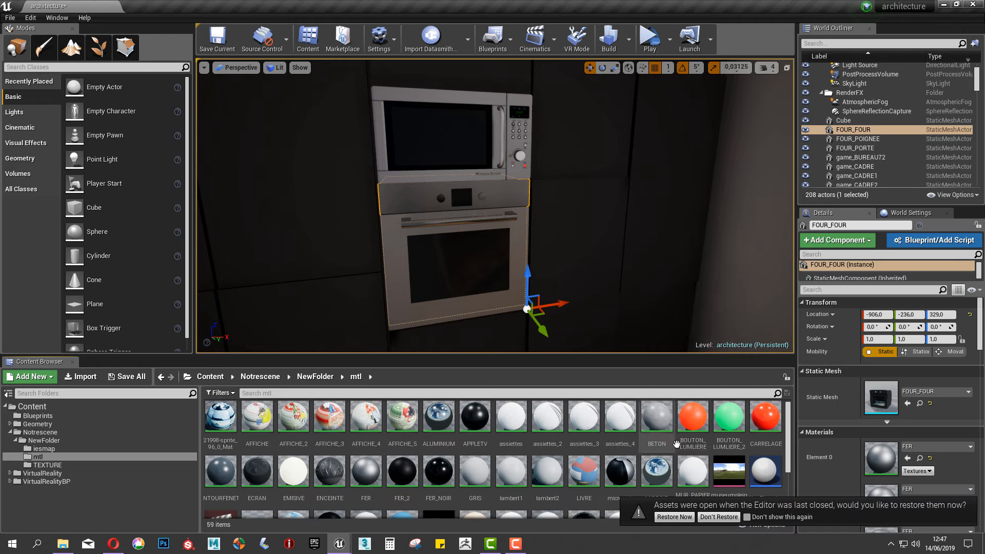
double_click(695, 420)
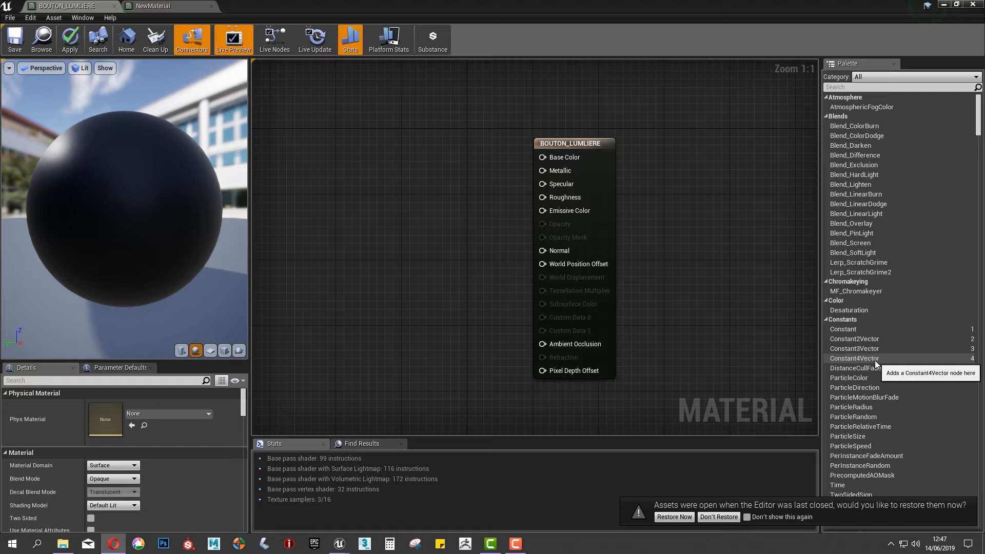
- Add a Constant3Vector node to the material graph and set its color to pure red (1,0,0)
drag(859, 349, 403, 163)
double_click(428, 206)
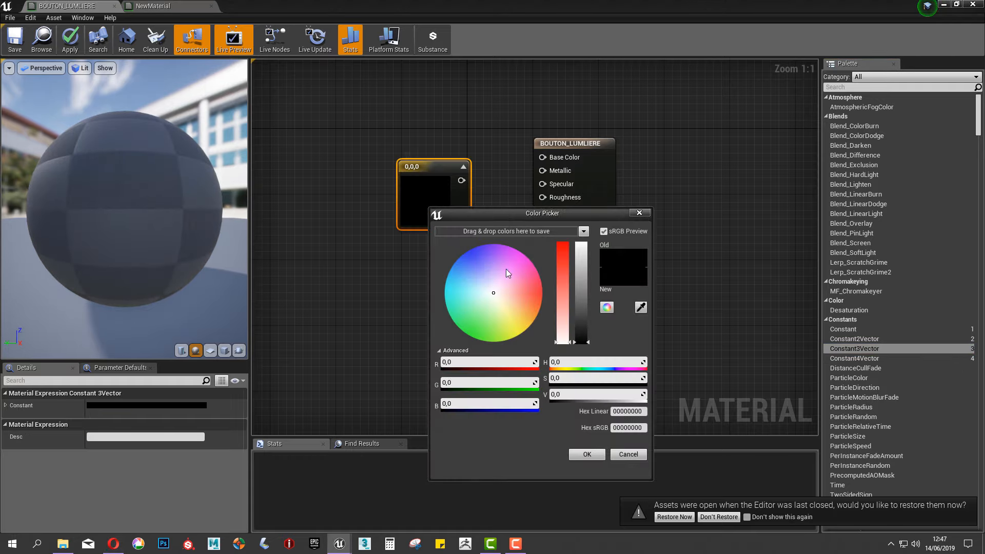
drag(568, 266, 581, 242)
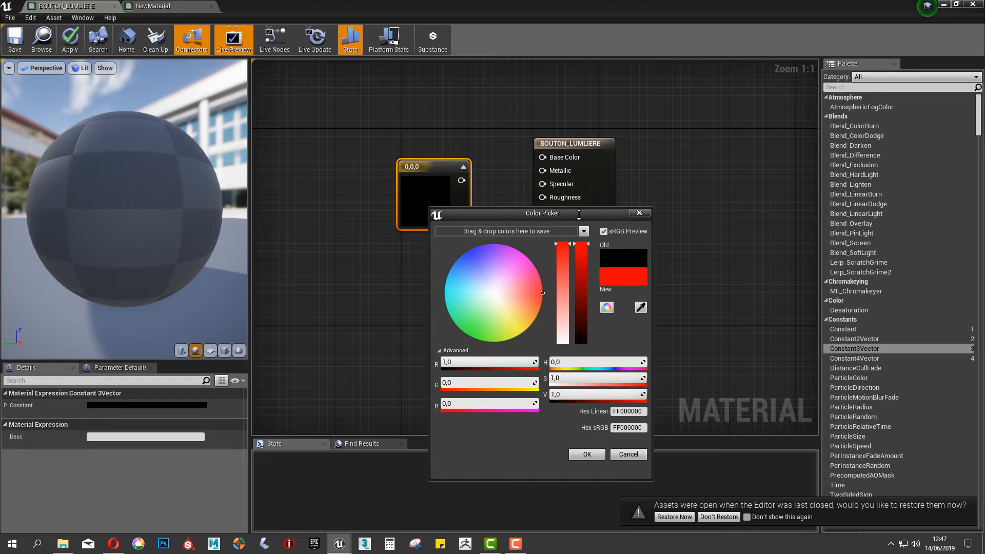
click(587, 454)
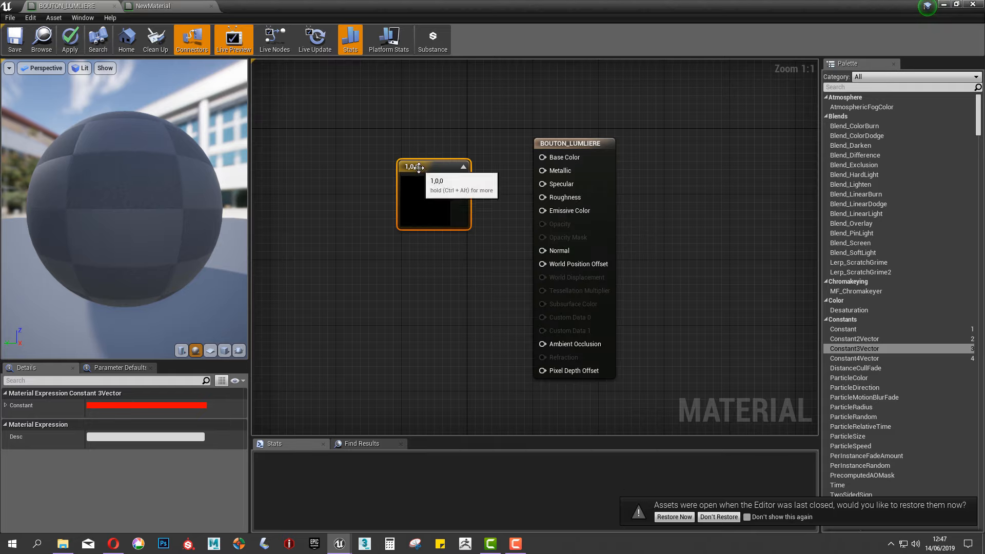
- Move the red constant node farther away from the BOUTON_LUMLIERE result node
drag(408, 166, 543, 161)
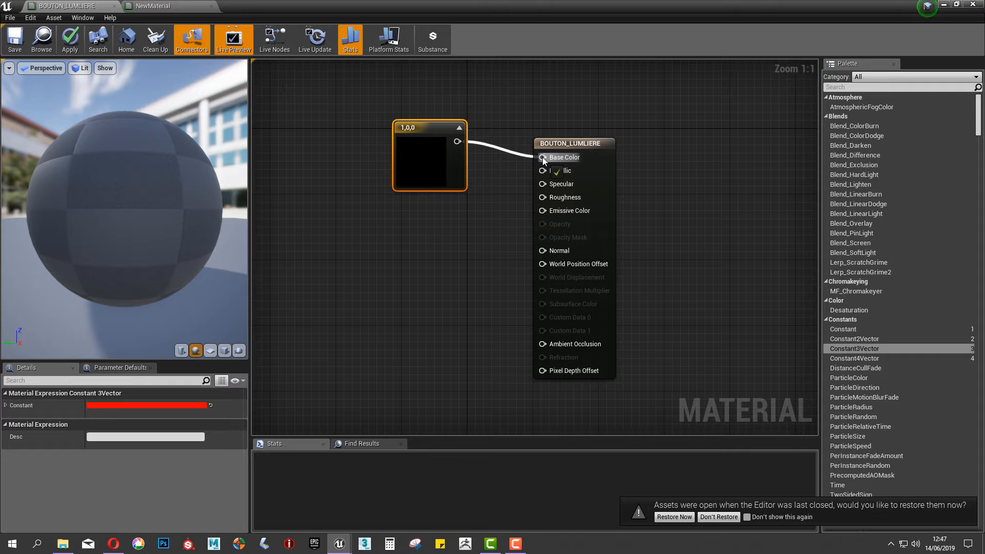
drag(466, 144, 376, 166)
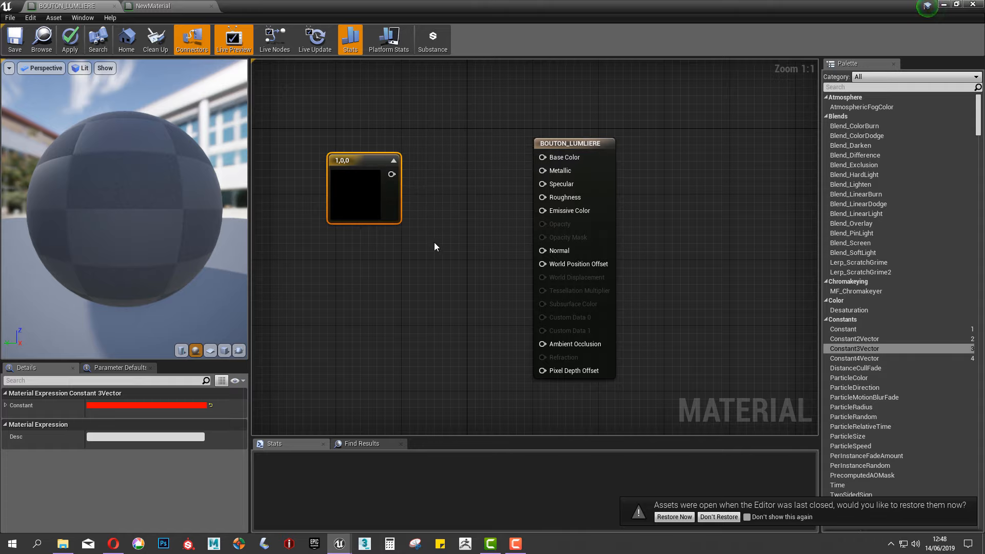
click(413, 251)
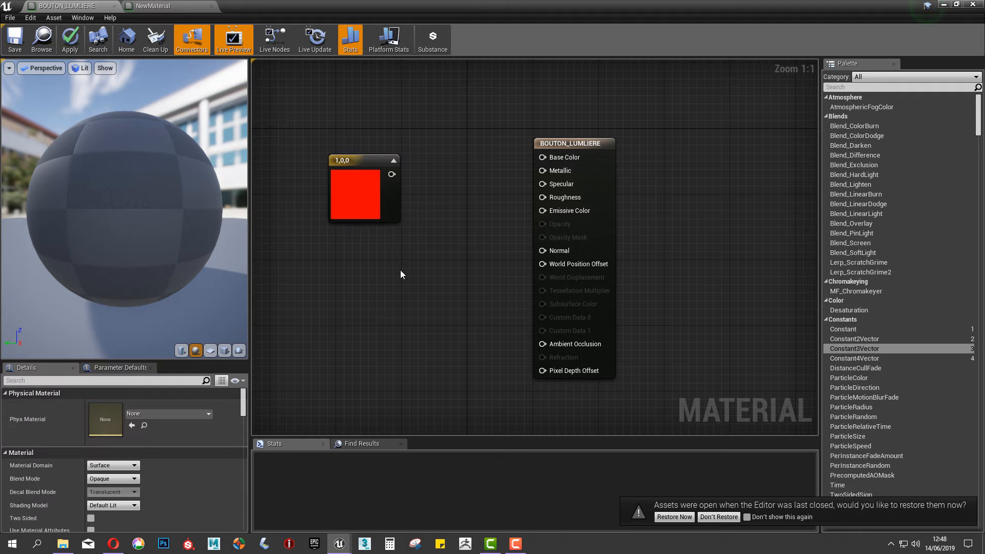
- Add two Multiply nodes below the red constant, duplicating the first one to make the second
click(414, 269)
drag(422, 267, 408, 264)
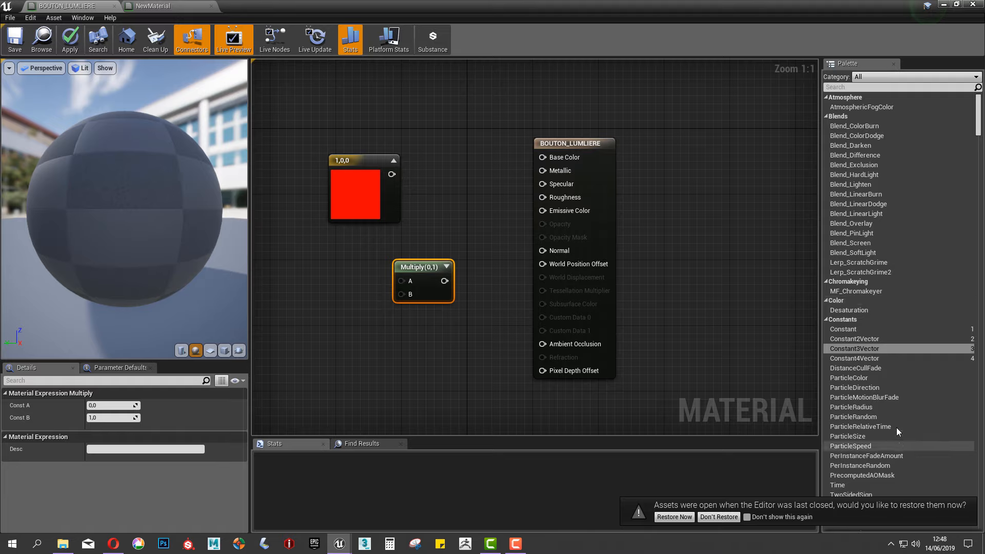
drag(427, 267, 452, 267)
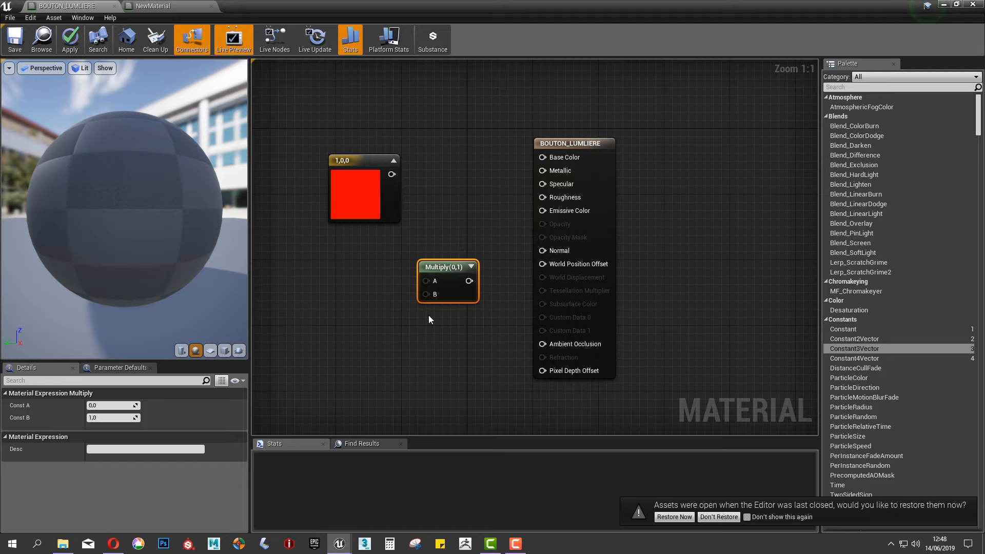
key(ctrl+v)
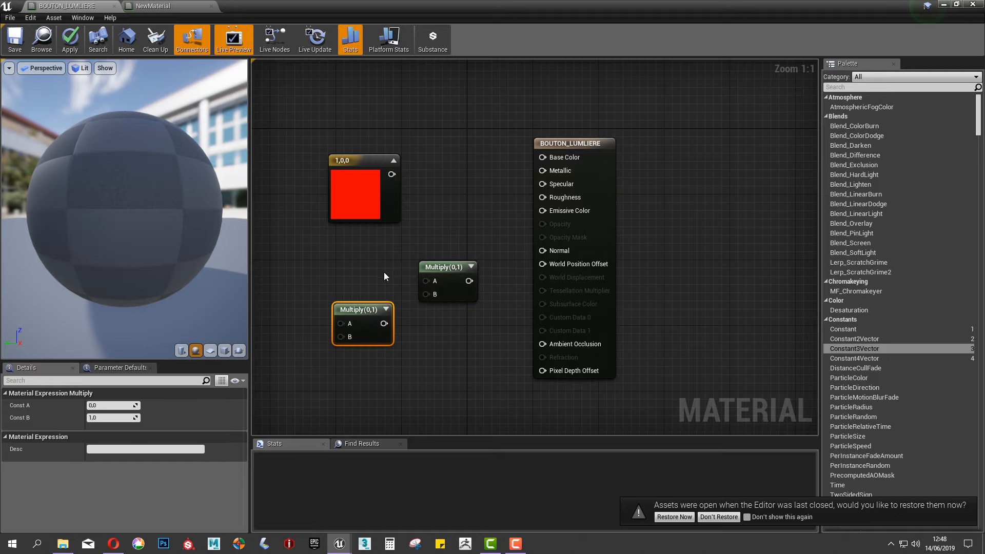
right_drag(384, 271, 475, 253)
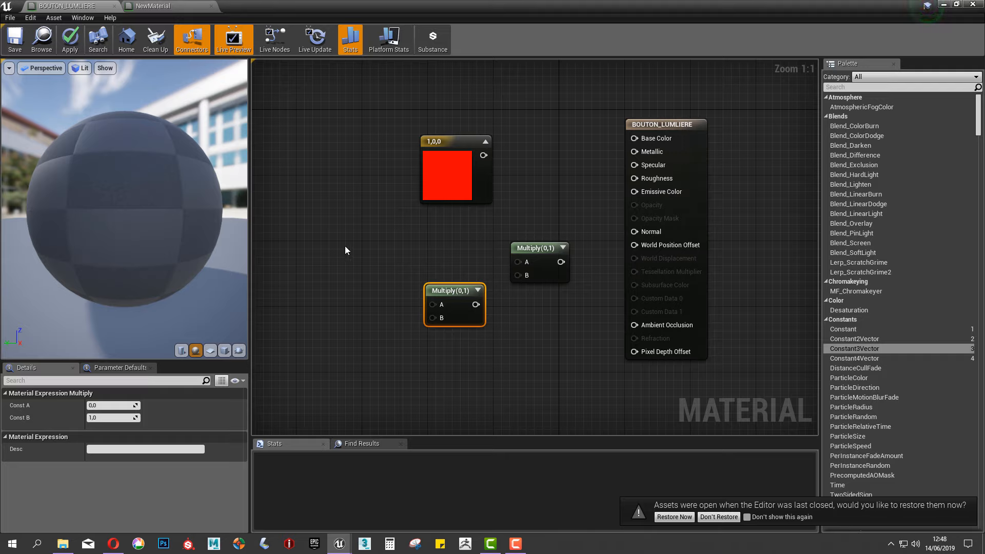
- Add a scalar parameter node near the Multiply nodes, keeping its name as None
click(350, 220)
text(s)
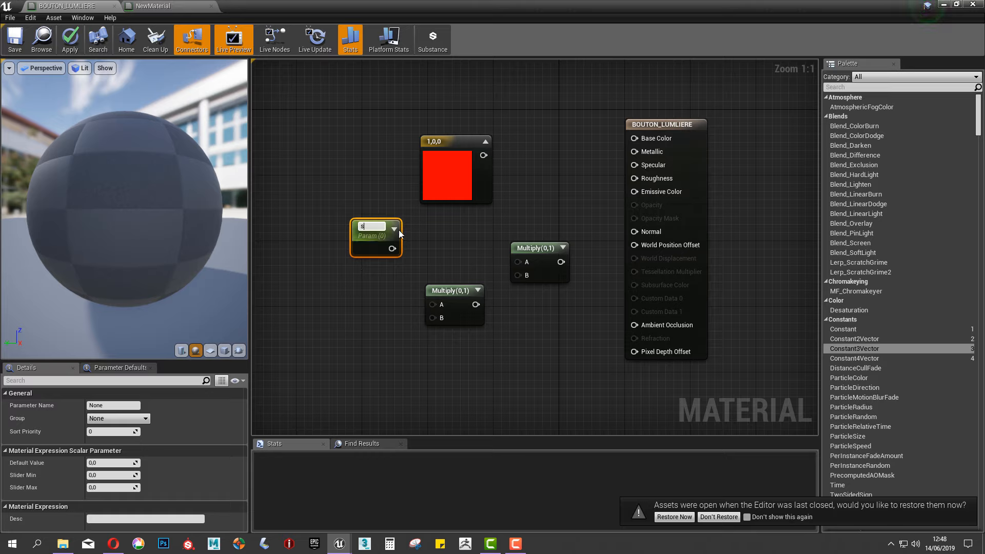
key(BackSpace)
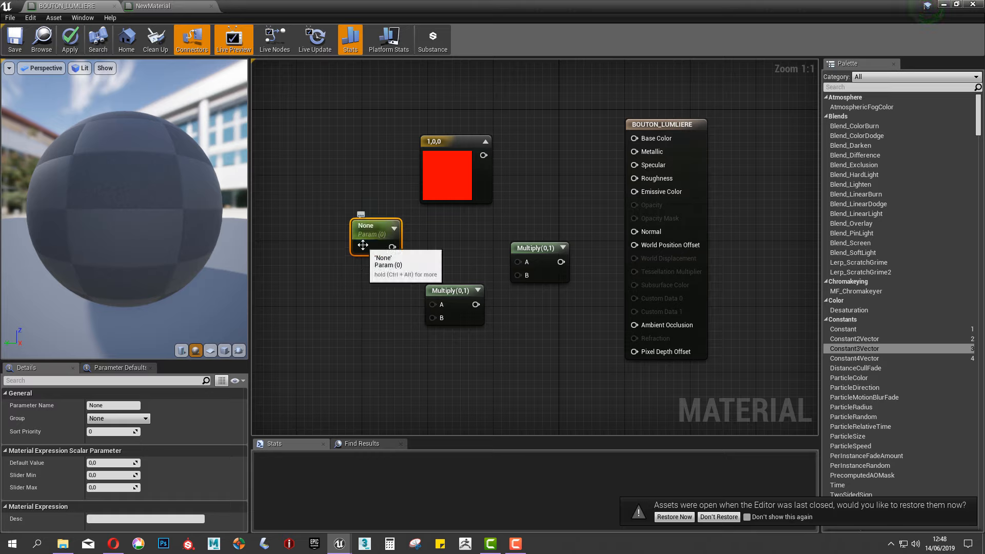
click(320, 282)
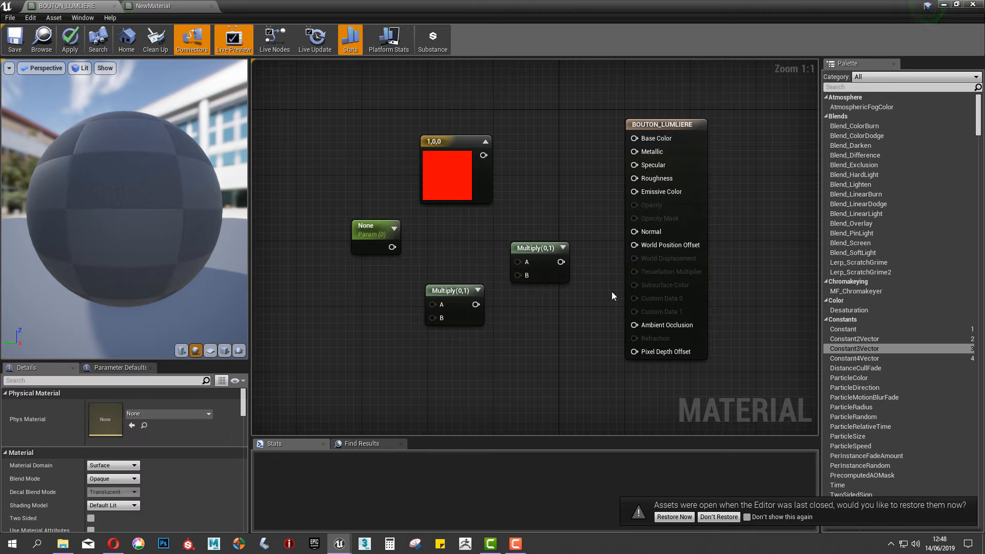
- Find the Time expression and add it as a node below the scalar parameter
click(841, 87)
text(time)
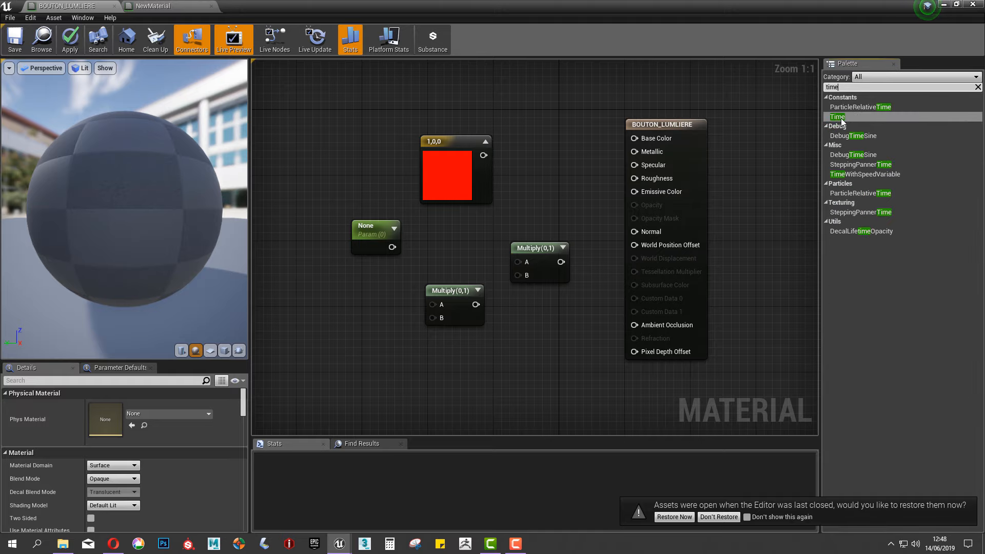
drag(839, 118, 368, 324)
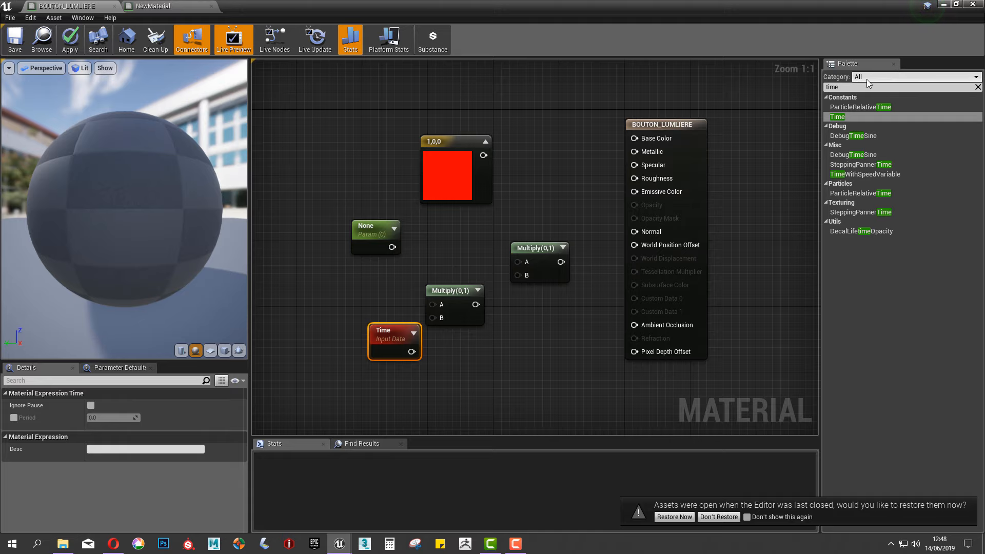
- Find the Sine expression and add it as a node beside the Time node
click(840, 87)
key(BackSpace)
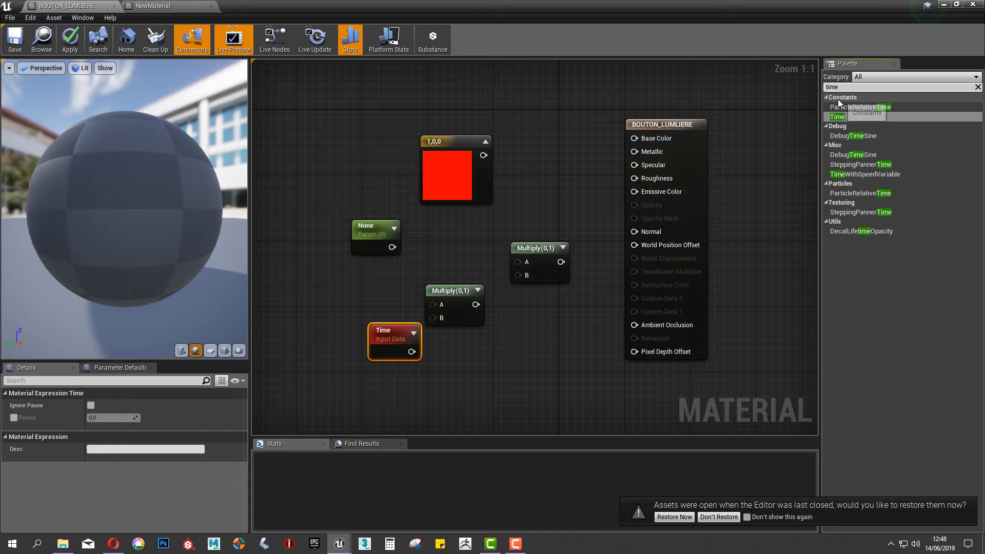
key(BackSpace)
key(BackSpace)
key(BackSpace)
text(sine)
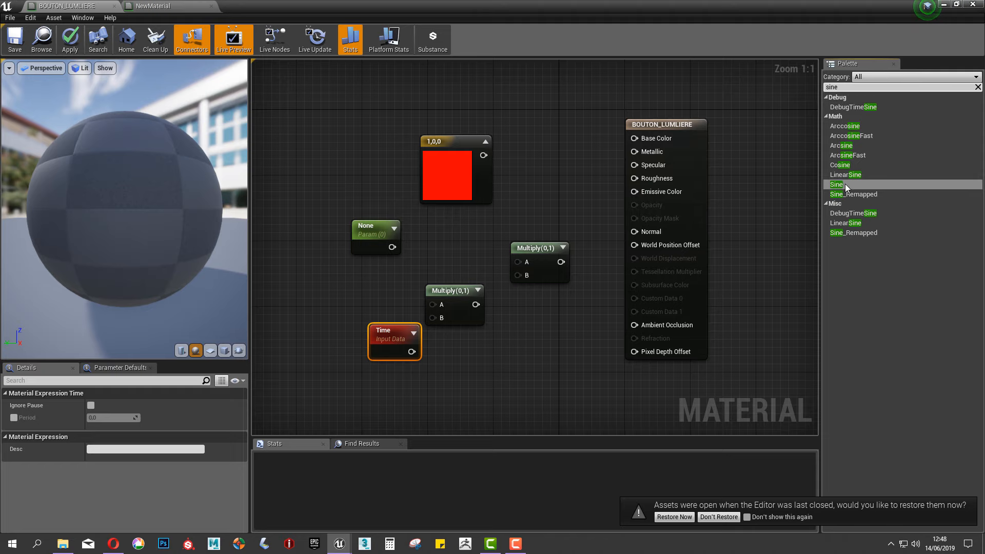
drag(844, 183, 316, 305)
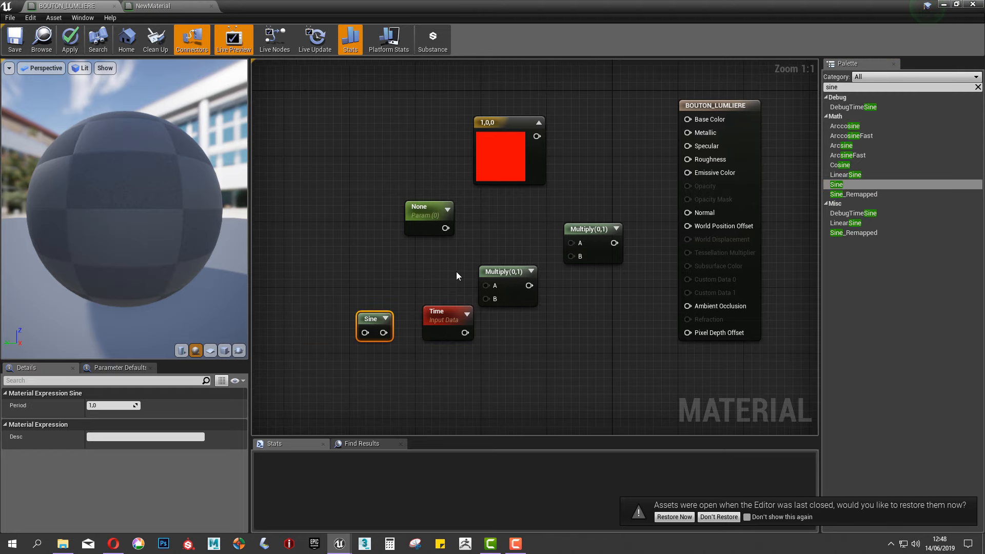
- Rearrange the graph so Time precedes Sine, followed by the two Multiply nodes, with the red constant and scalar parameter above
click(458, 276)
drag(501, 129, 477, 129)
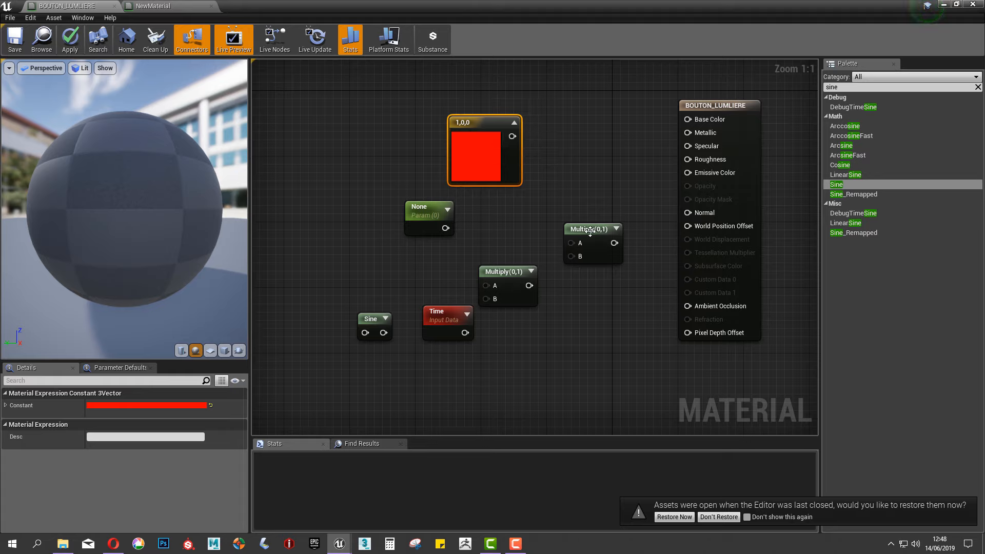
drag(592, 236, 583, 212)
drag(412, 213, 391, 219)
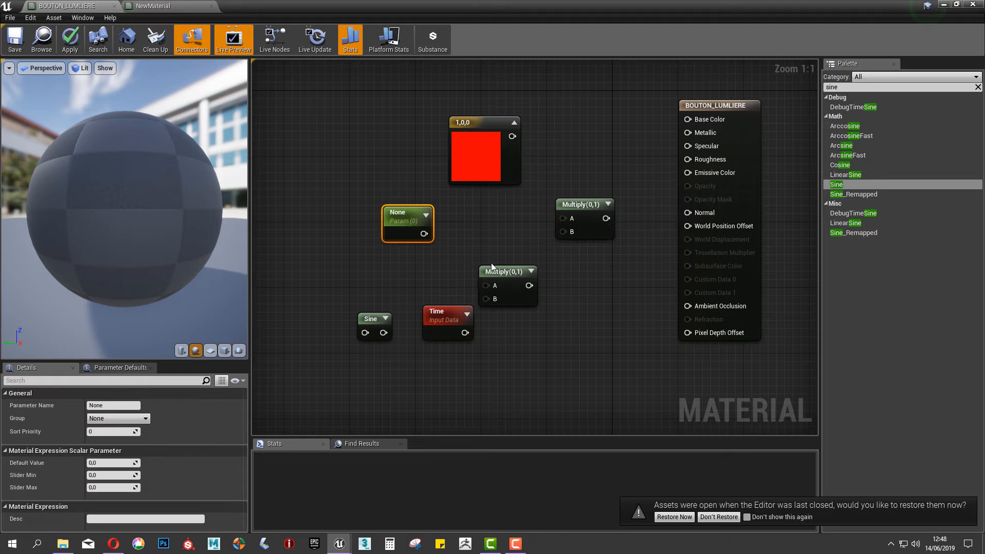
drag(503, 281, 499, 255)
drag(361, 328, 337, 336)
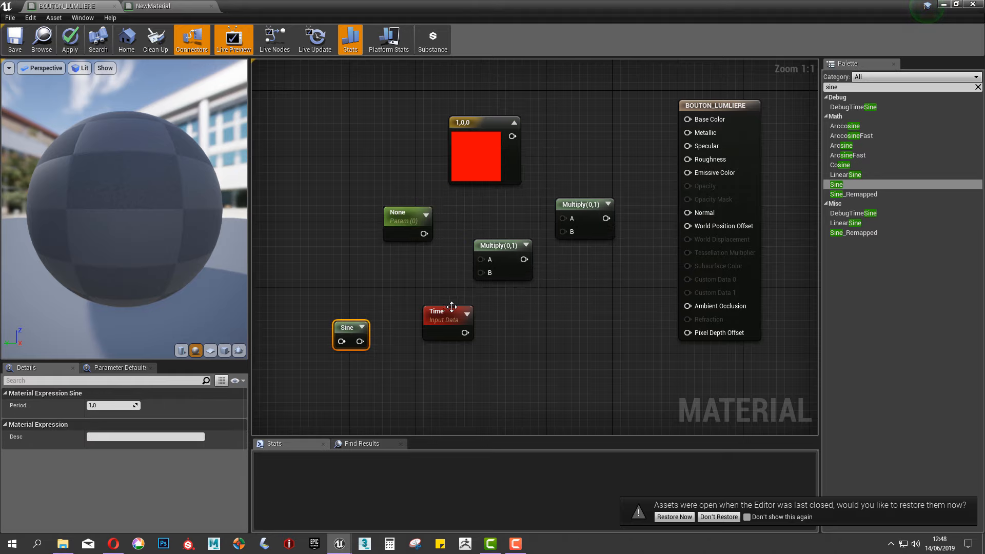
drag(448, 311, 370, 327)
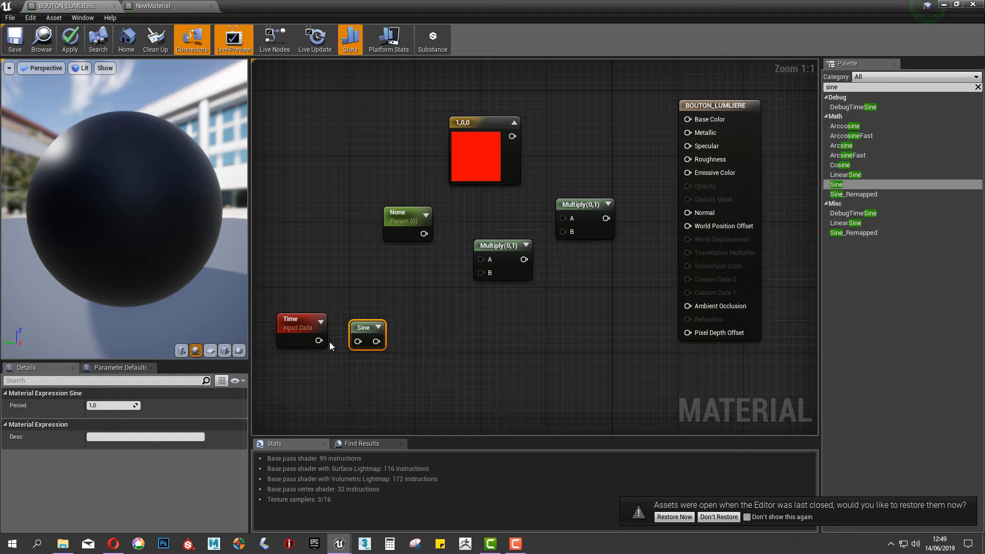
- Wire Time through Sine into the first Multiply's B, its output into the second Multiply's B, and that result into Emissive Color
drag(318, 339, 476, 277)
drag(504, 246, 682, 173)
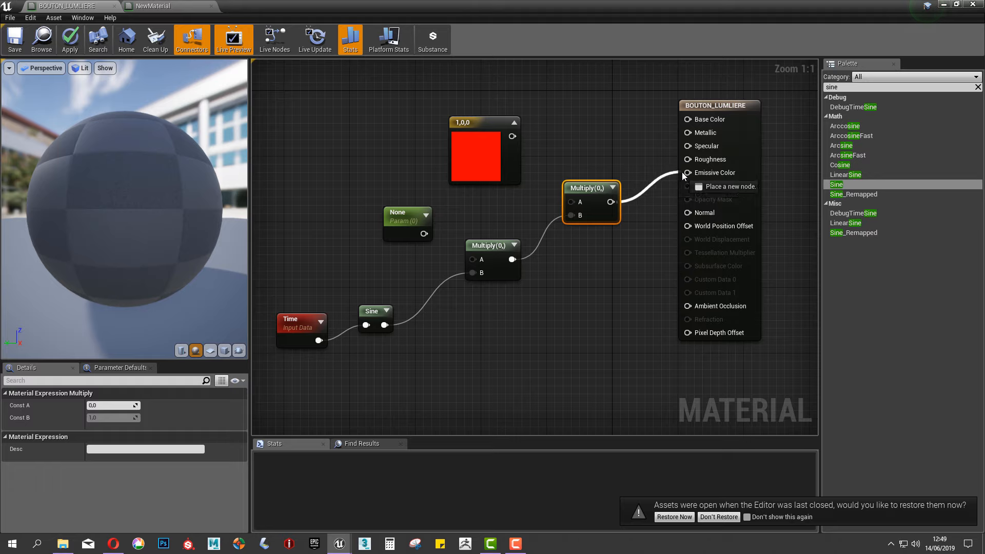
- Connect the red constant to input A of the second Multiply and the scalar parameter to input A of the first
drag(515, 146, 539, 172)
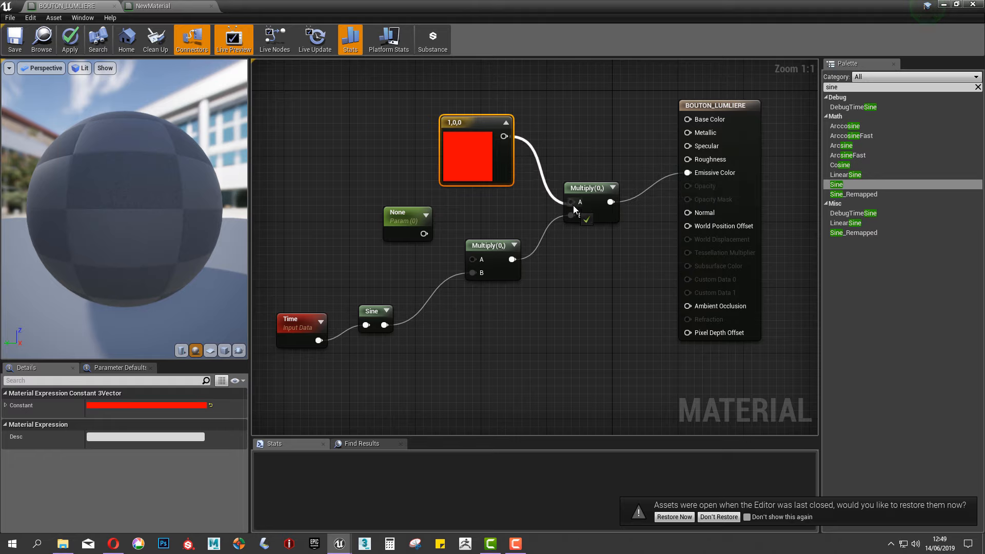
drag(574, 205, 572, 203)
click(419, 238)
drag(424, 234, 477, 259)
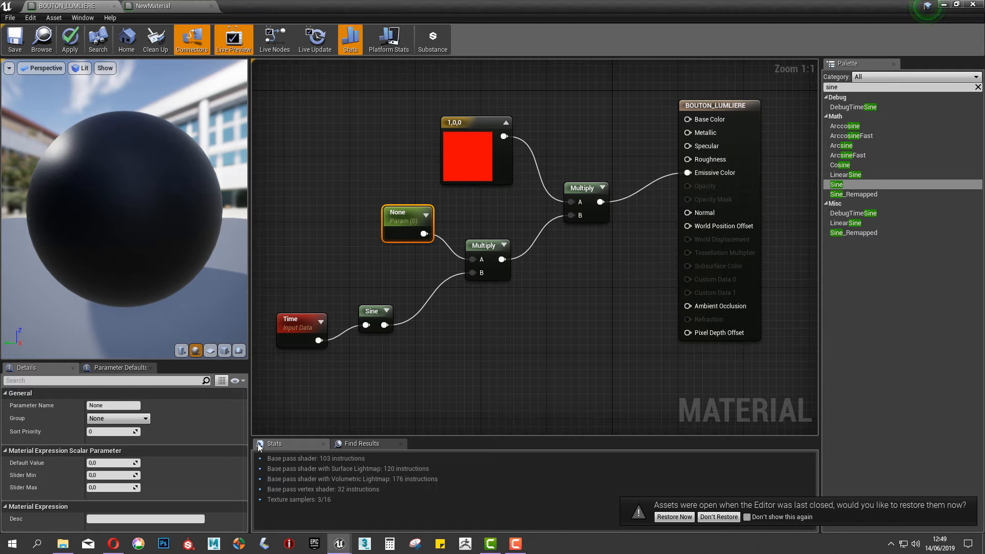
- Set the scalar parameter's default value to 10
click(125, 463)
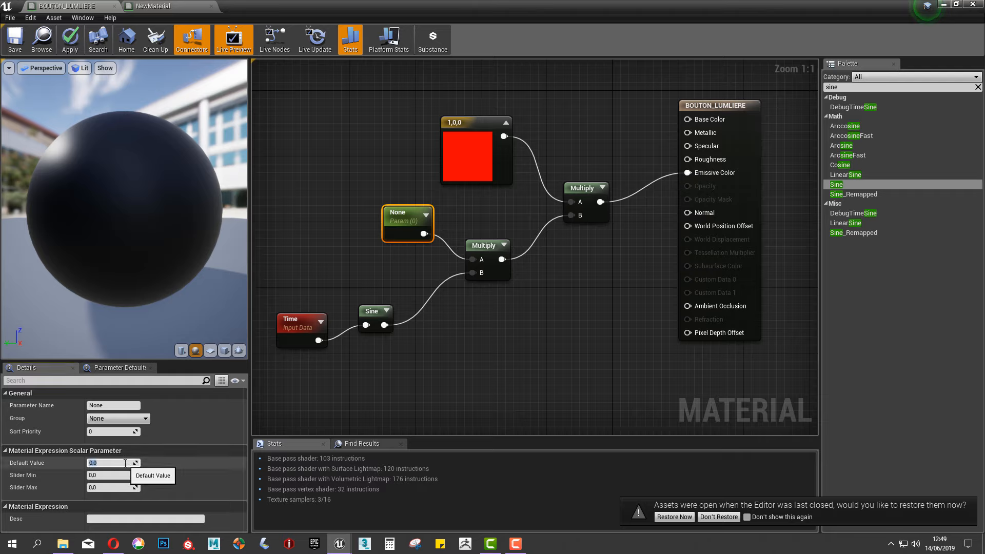
text(10)
key(Return)
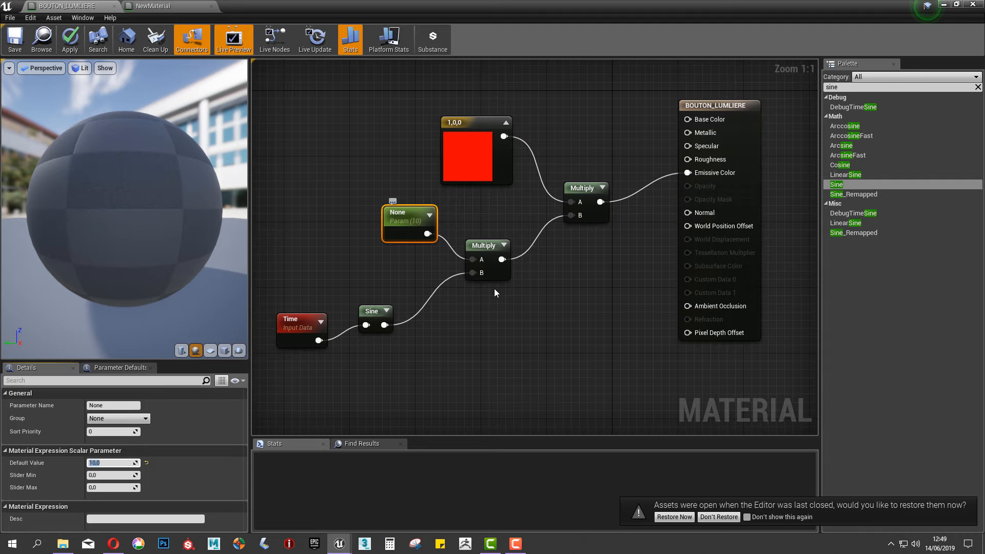
- Apply and save the BOUTON_LUMLIERE material, and close the NewMaterial editor
right_drag(532, 320, 541, 333)
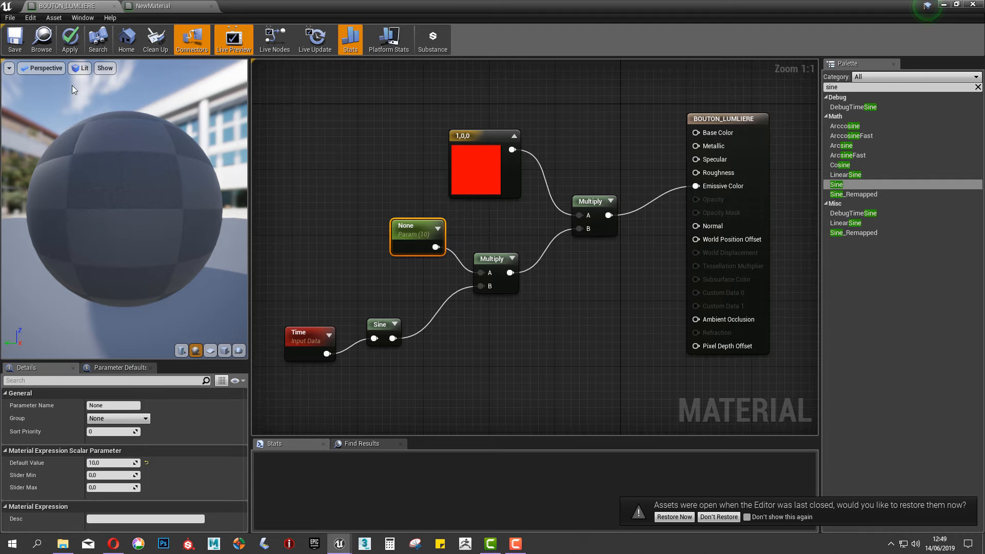
click(76, 45)
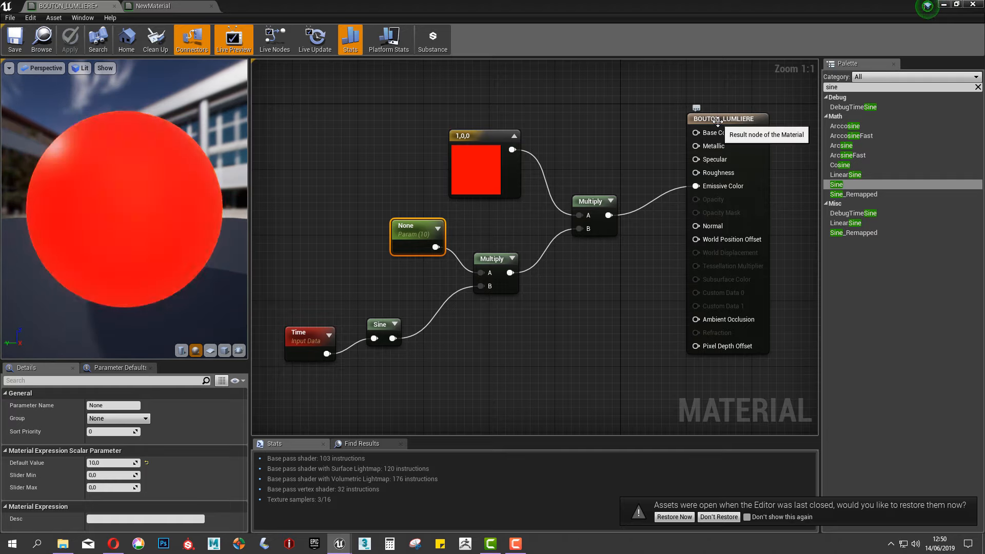
key(ctrl+s)
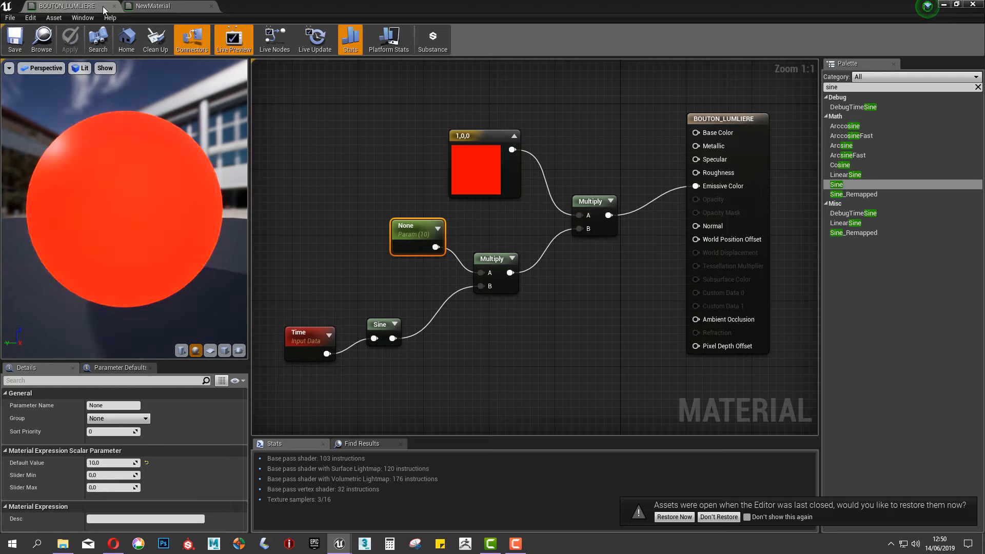
click(211, 6)
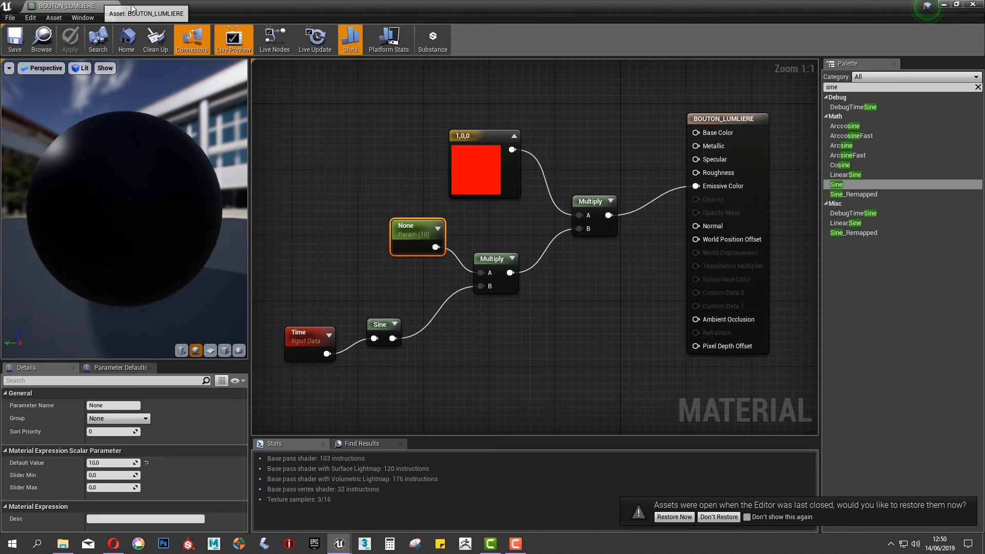
- Return to the level from the material editor and try the BOUTON_LUMLIERE material on the oven's control knobs
click(943, 5)
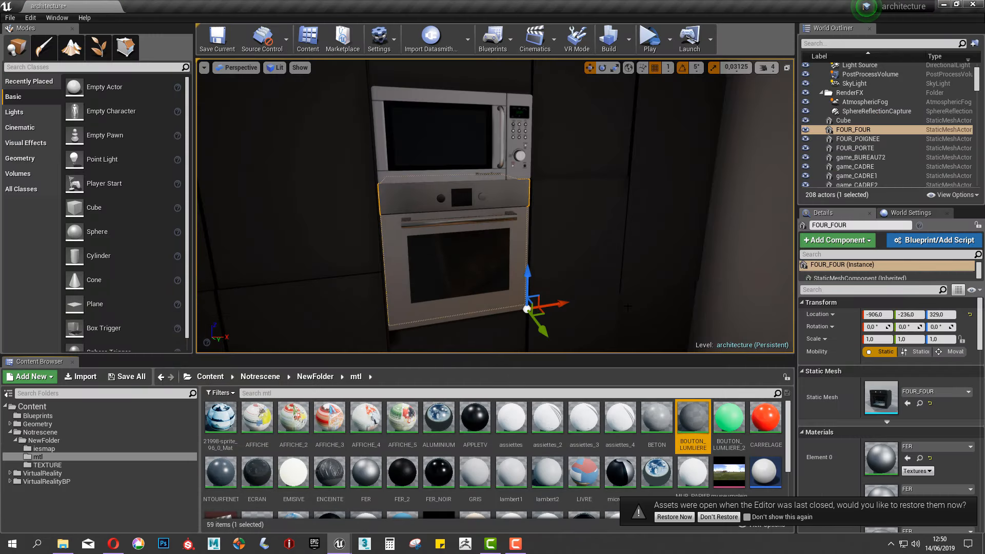
drag(693, 417, 442, 200)
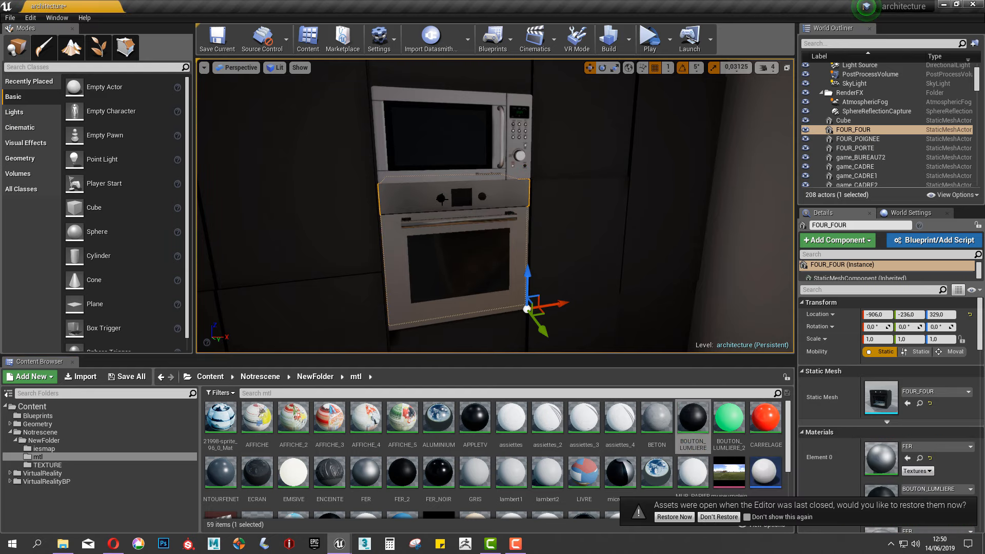
- Apply the ALUMINIUM material to the control knobs on the FOUR_FOUR oven
scroll(435, 239, up, 3)
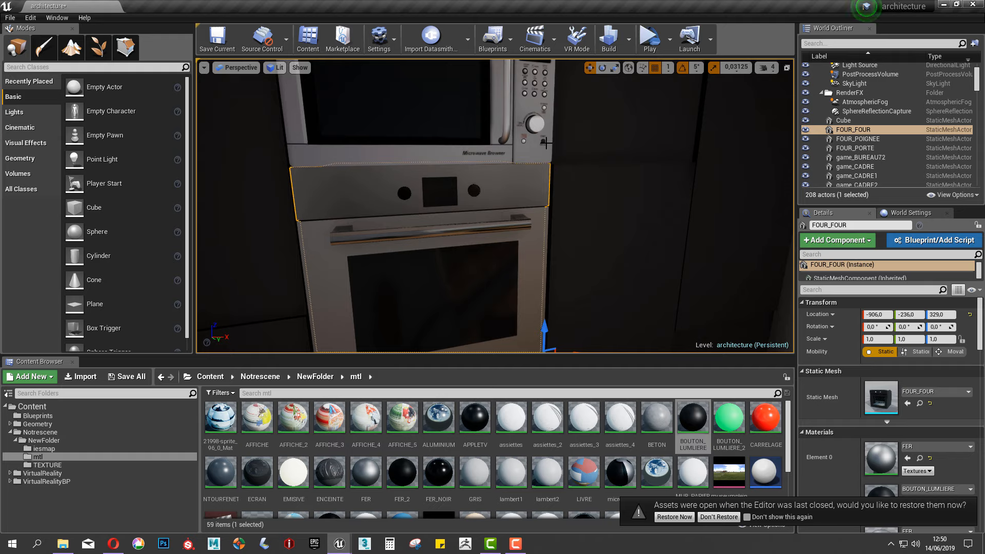
drag(438, 418, 477, 203)
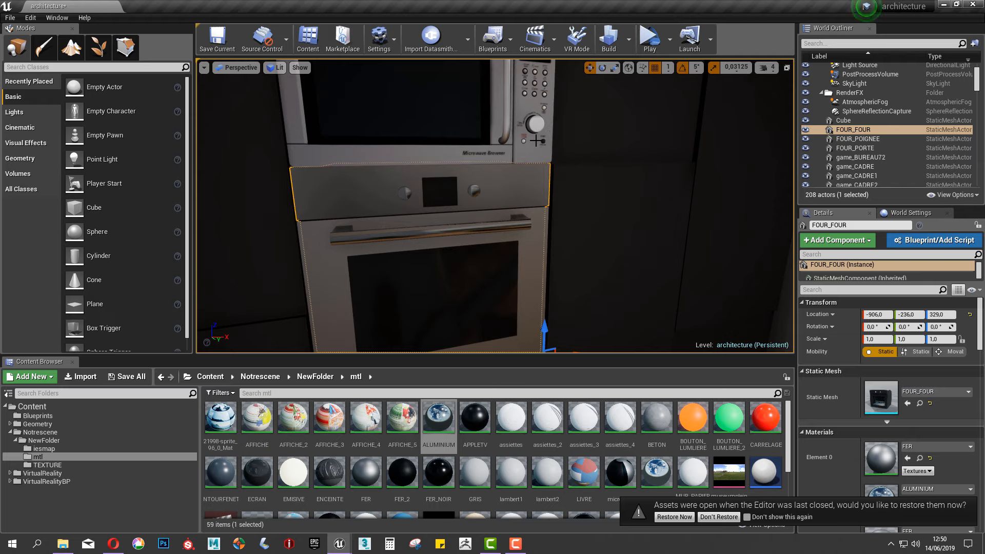
scroll(547, 201, down, 3)
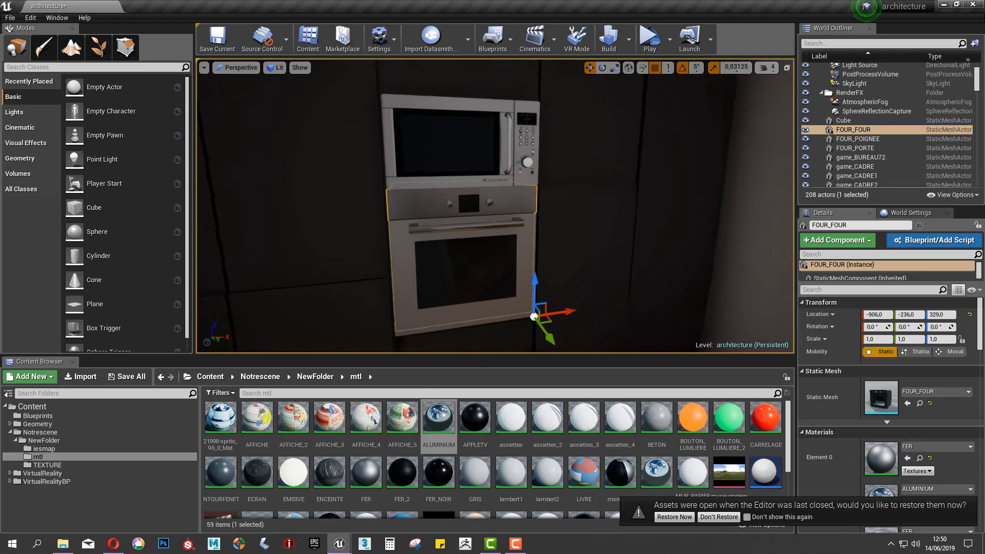
scroll(603, 153, up, 6)
scroll(552, 170, down, 5)
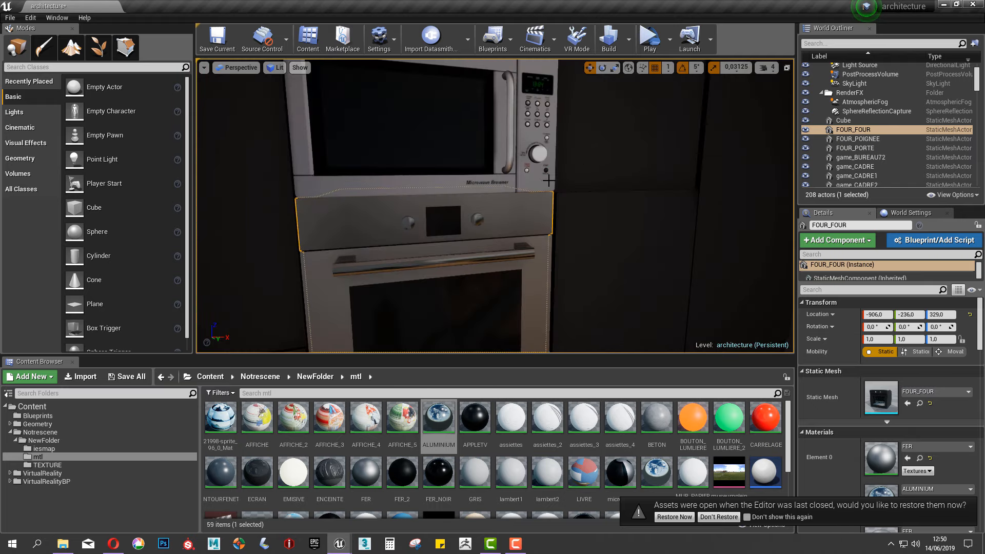